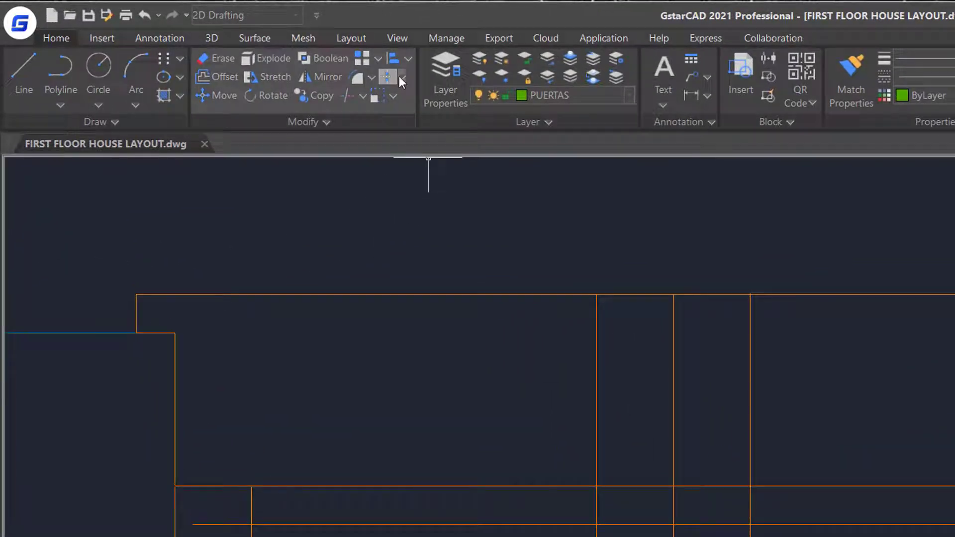
# - Use Break Object with gap 0 to break the window's five inner vertical lines and the long horizontal centre line with each other
pyautogui.click(401, 78)
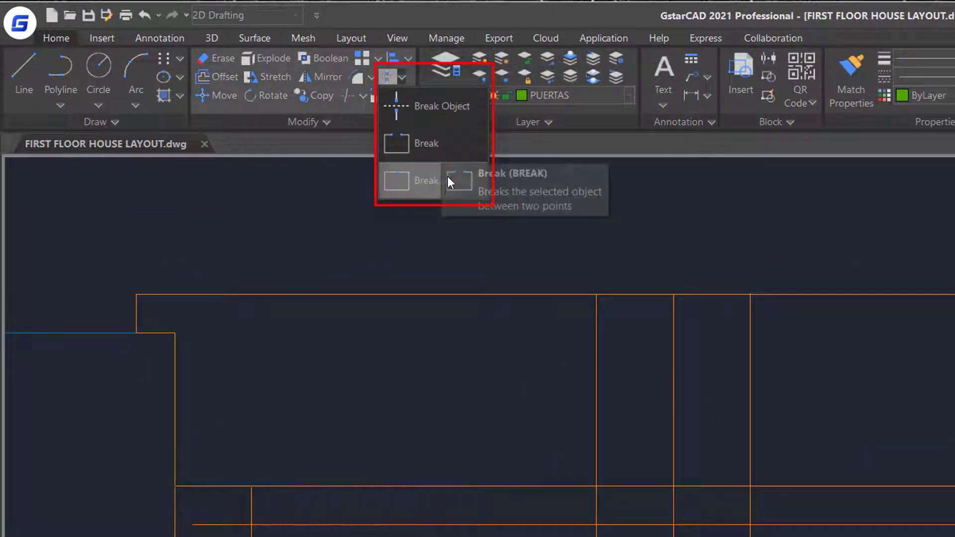
pyautogui.click(464, 107)
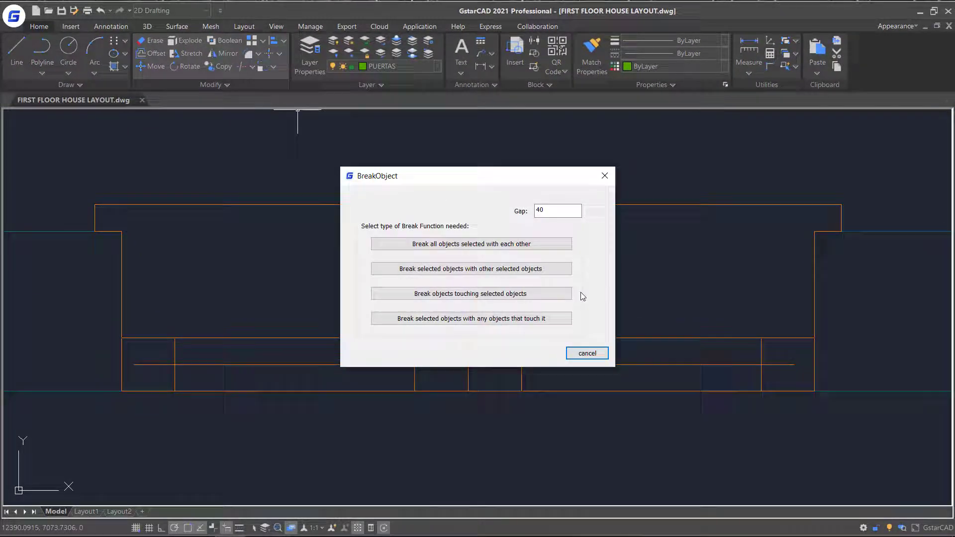
pyautogui.doubleClick(567, 212)
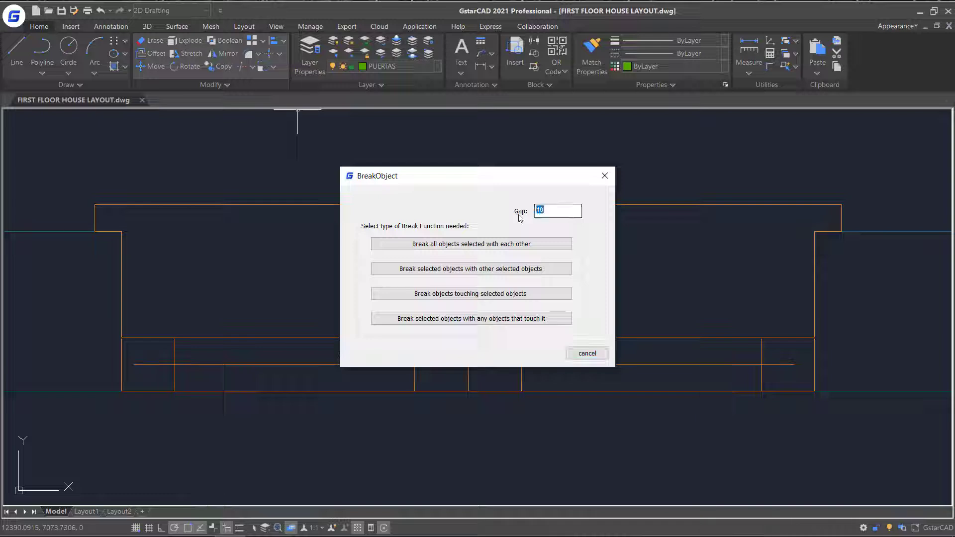
pyautogui.click(570, 245)
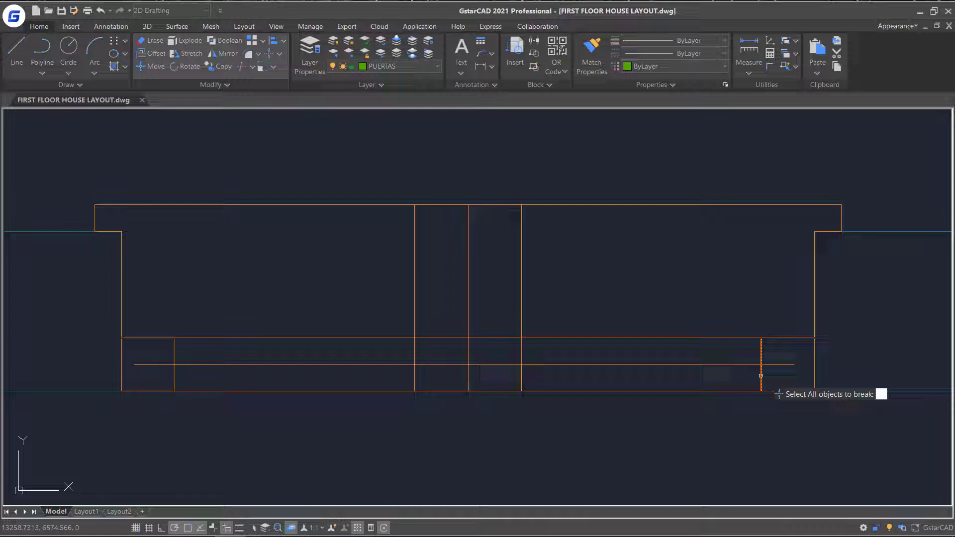
pyautogui.click(802, 350)
pyautogui.click(146, 377)
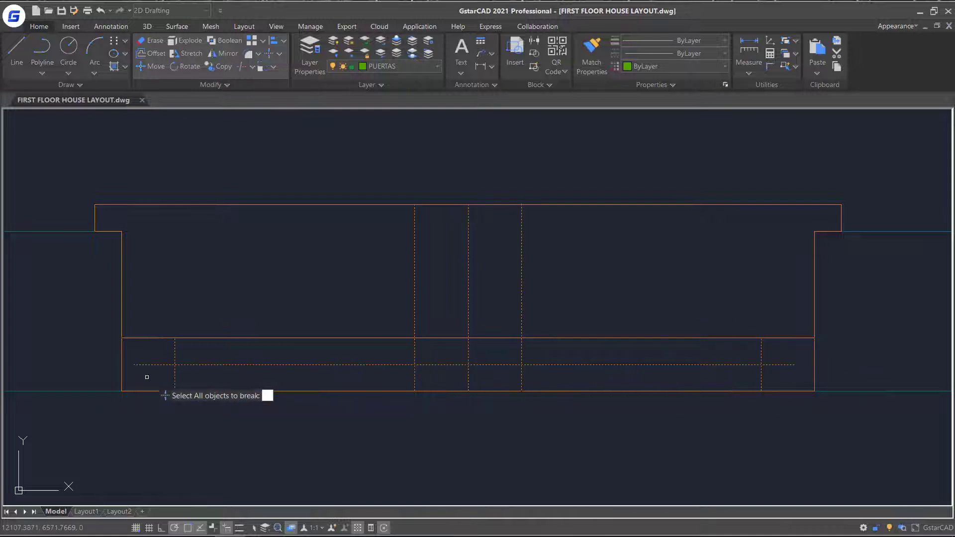
pyautogui.press('Return')
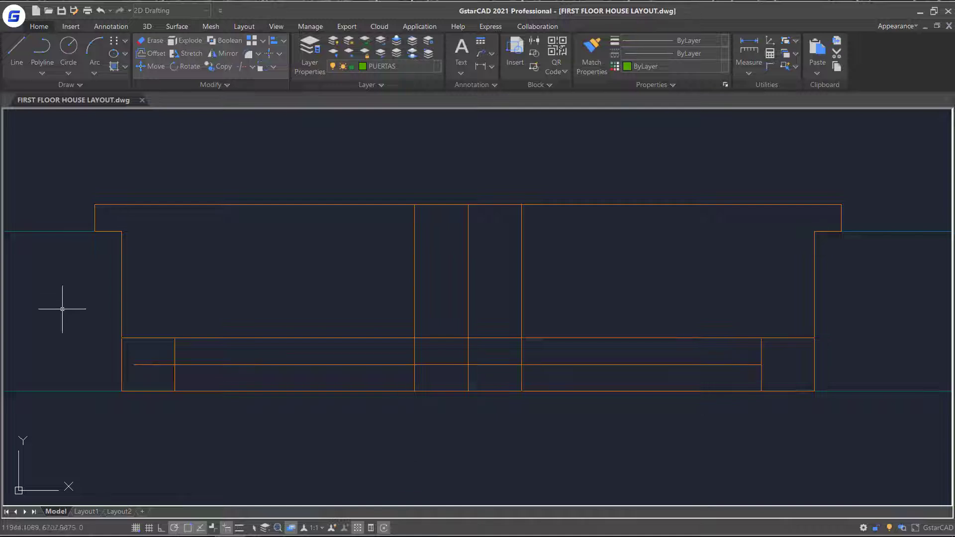
# - Delete the centre line's leftover pieces at its left end and between the three middle vertical lines
pyautogui.click(149, 366)
pyautogui.press('Delete')
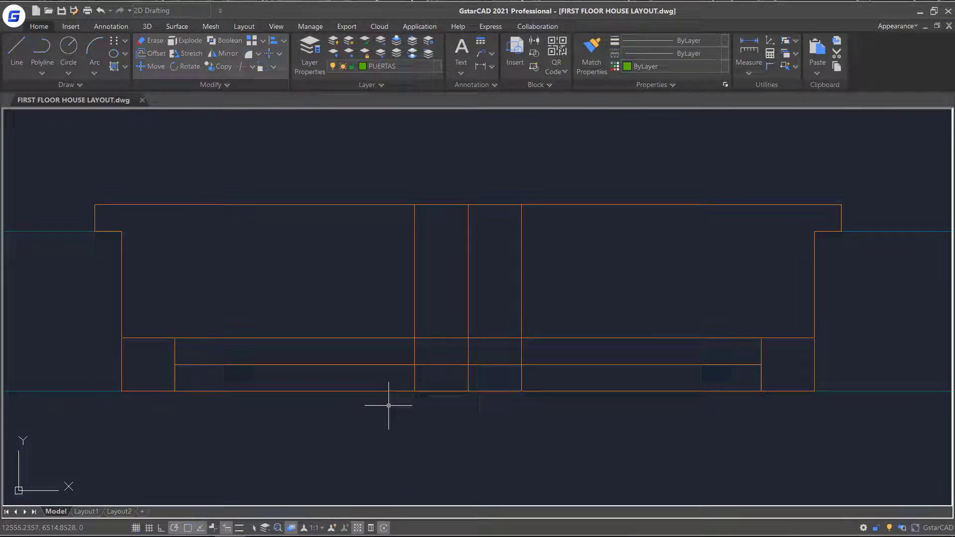
pyautogui.click(455, 365)
pyautogui.press('Delete')
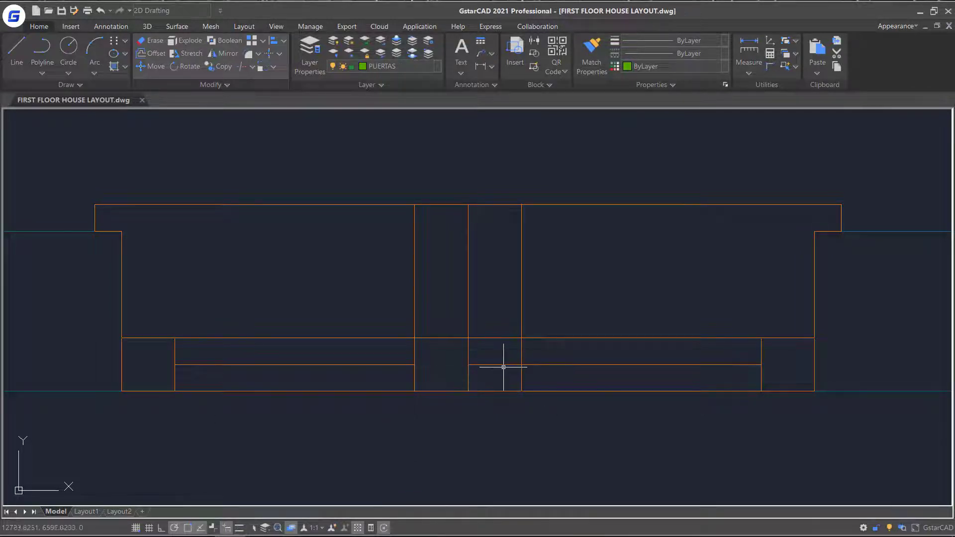
pyautogui.click(501, 367)
pyautogui.click(497, 364)
pyautogui.press('Delete')
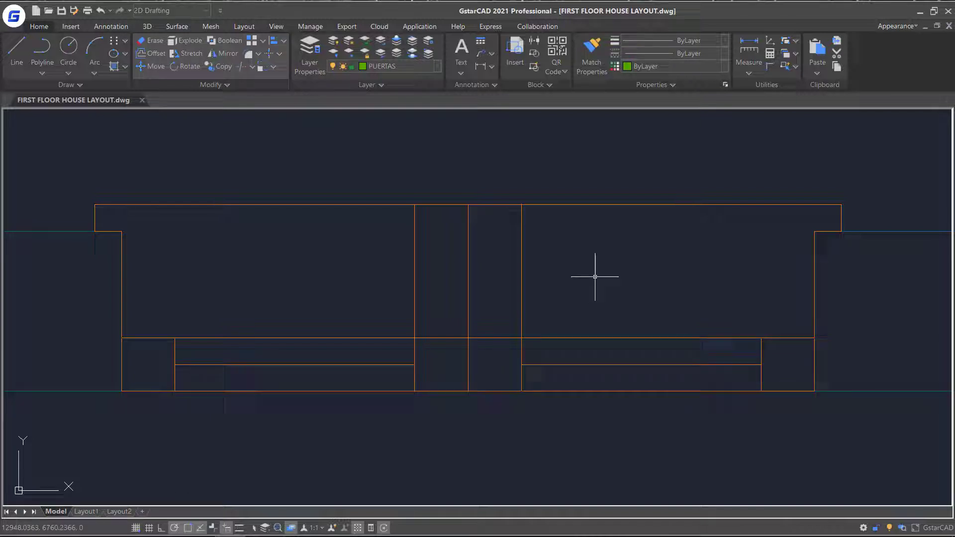
# - Use Break Object with gap 40 to break the rightmost of the three middle vertical lines where it crosses the upper sill line
pyautogui.click(267, 53)
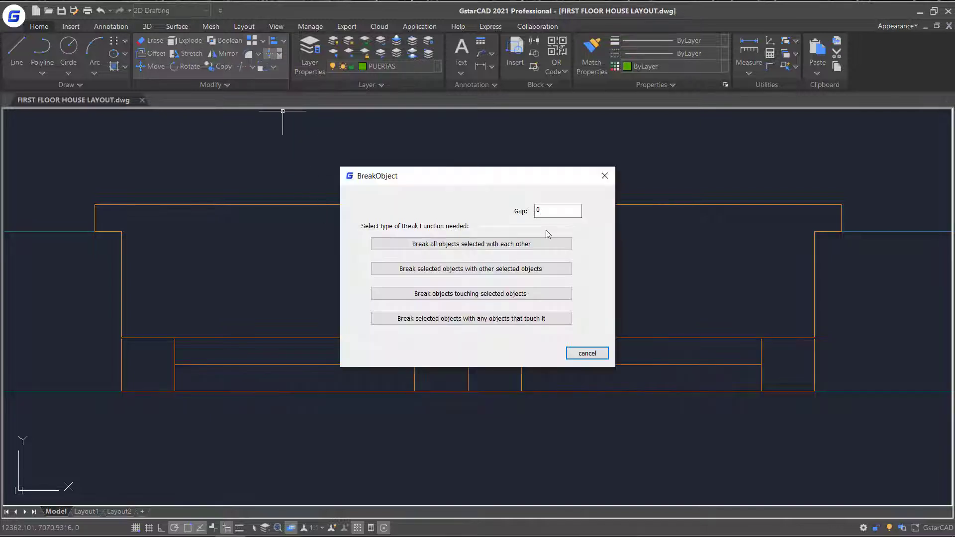
pyautogui.click(537, 210)
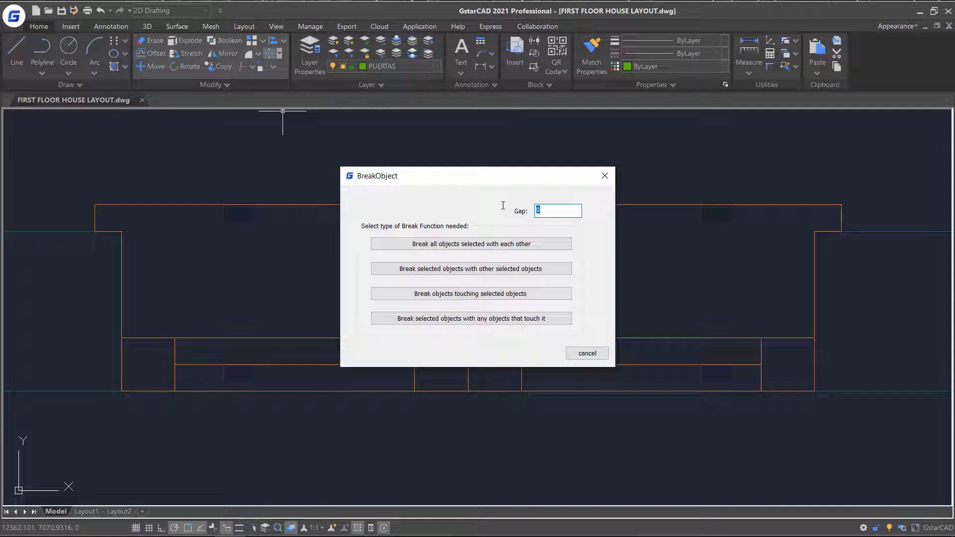
pyautogui.write('4')
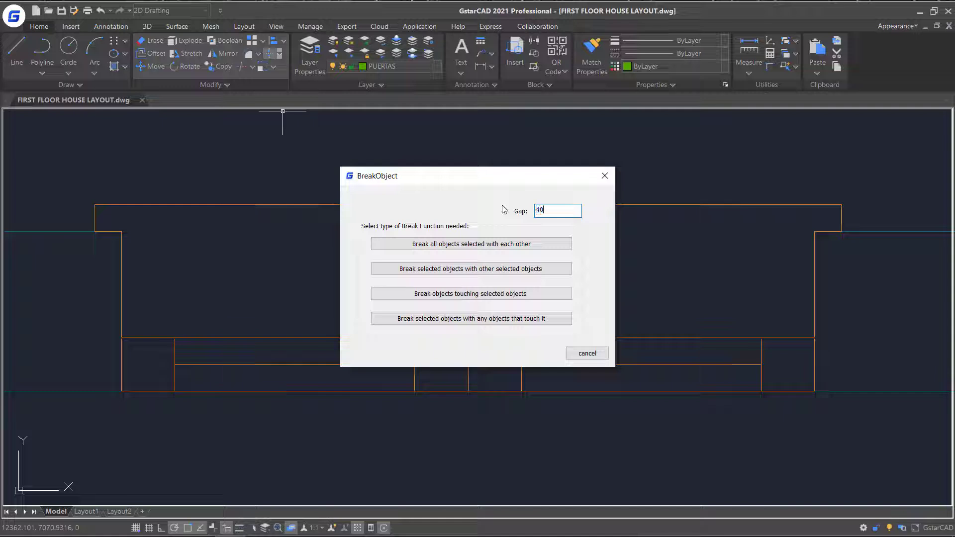
pyautogui.click(559, 272)
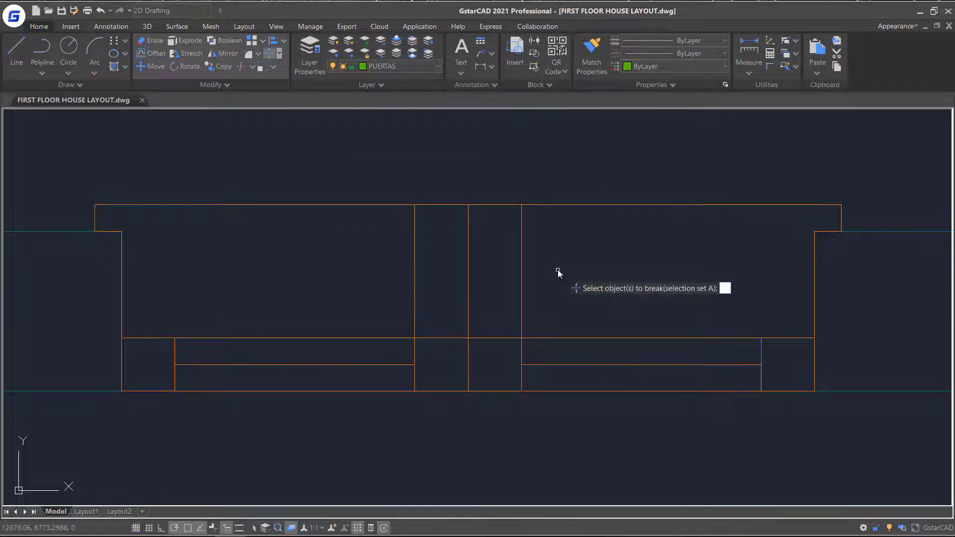
pyautogui.click(522, 252)
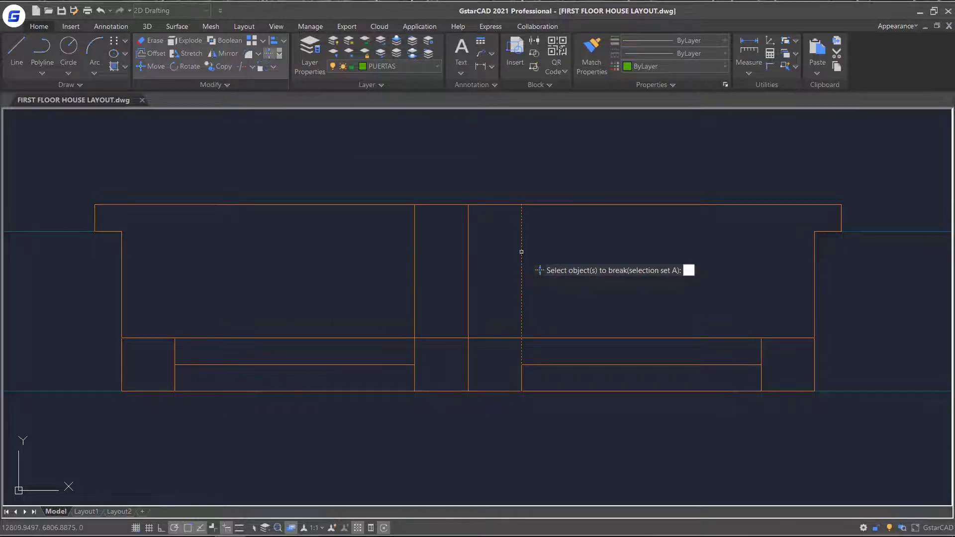
pyautogui.press('Return')
pyautogui.click(538, 338)
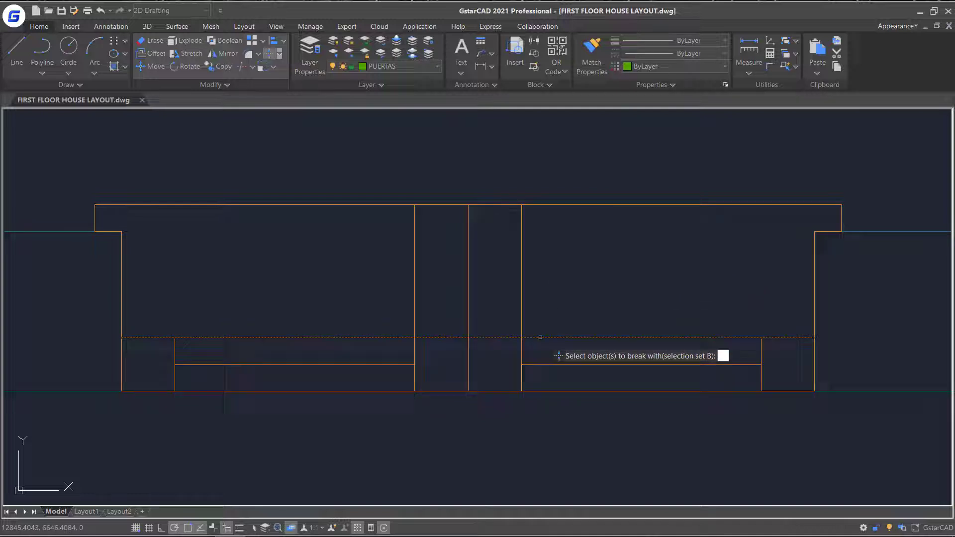
pyautogui.press('Return')
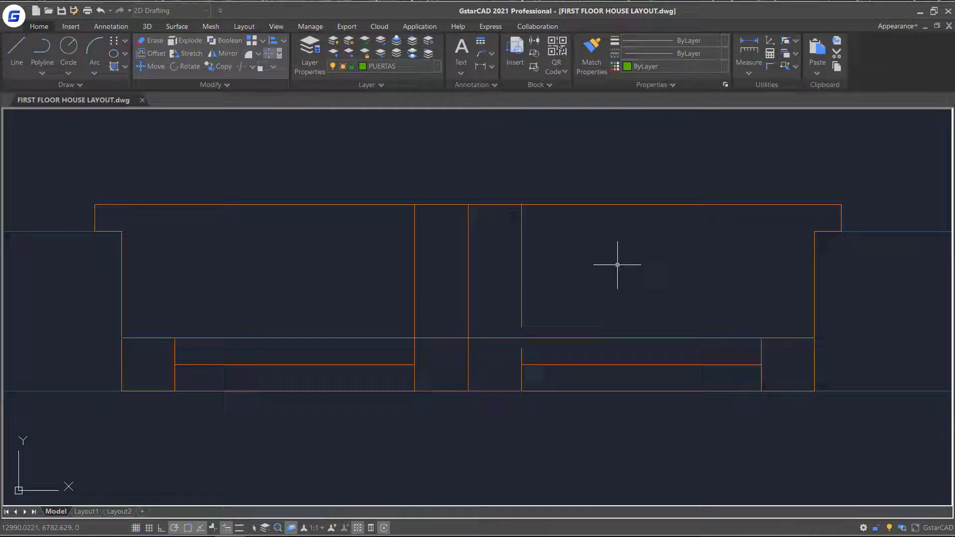
# - Use Break Object with gap 40 to break all objects touching the central vertical line of the window
pyautogui.click(269, 54)
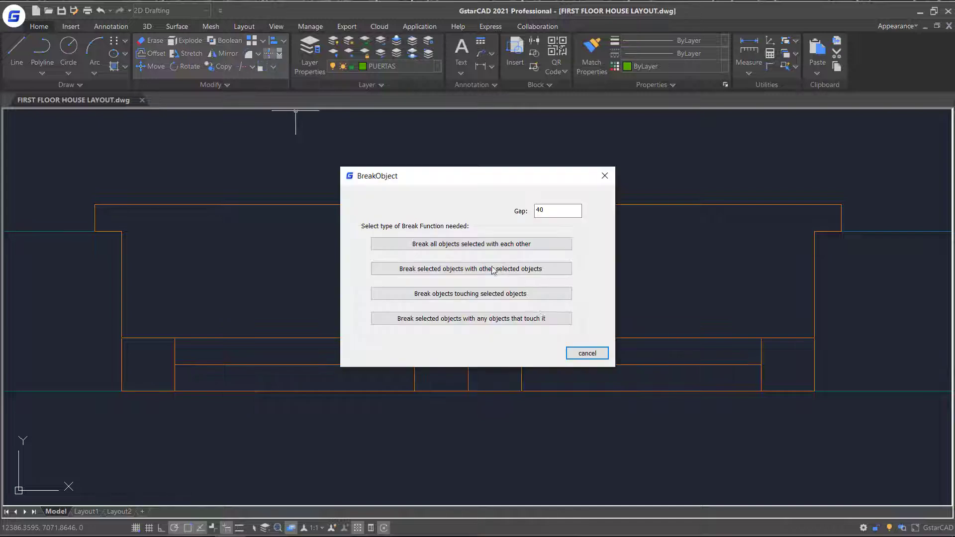
pyautogui.click(564, 297)
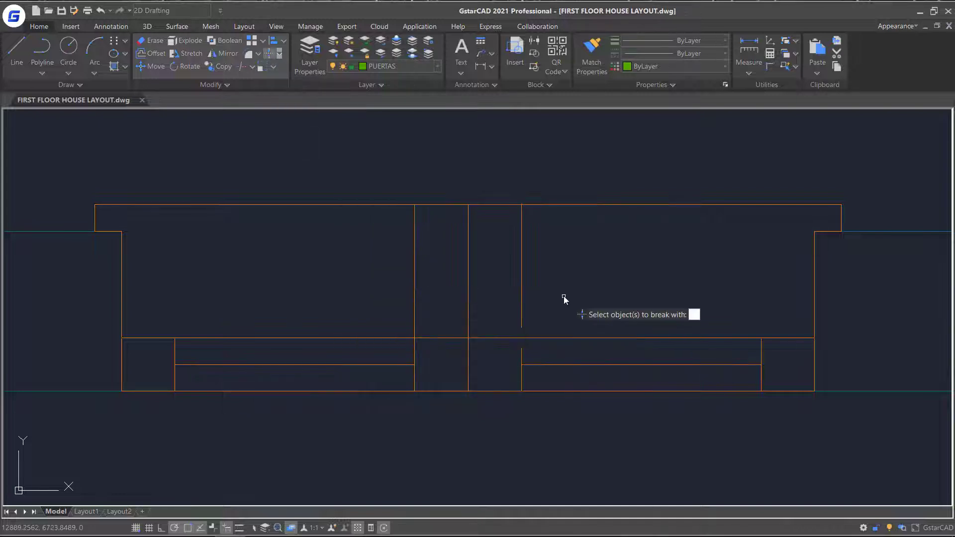
pyautogui.click(466, 259)
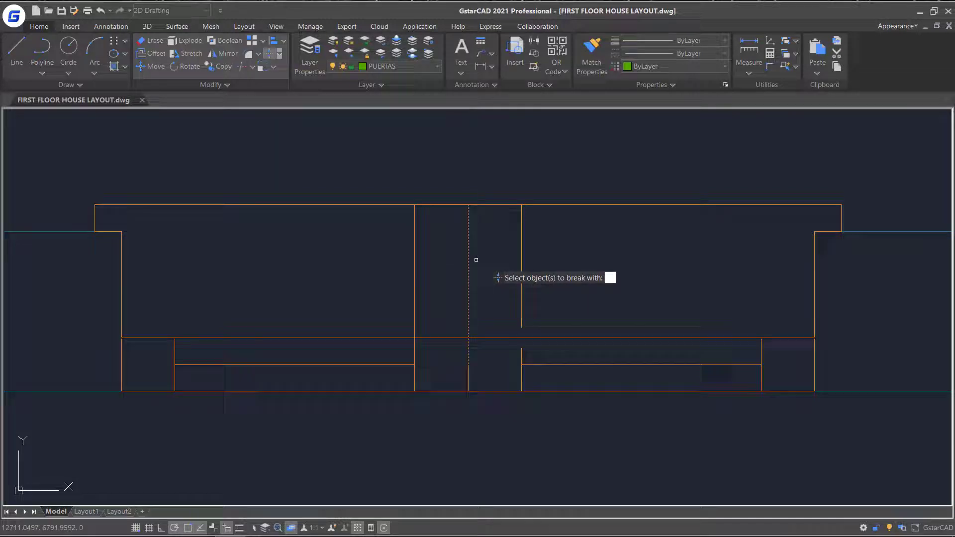
pyautogui.press('Return')
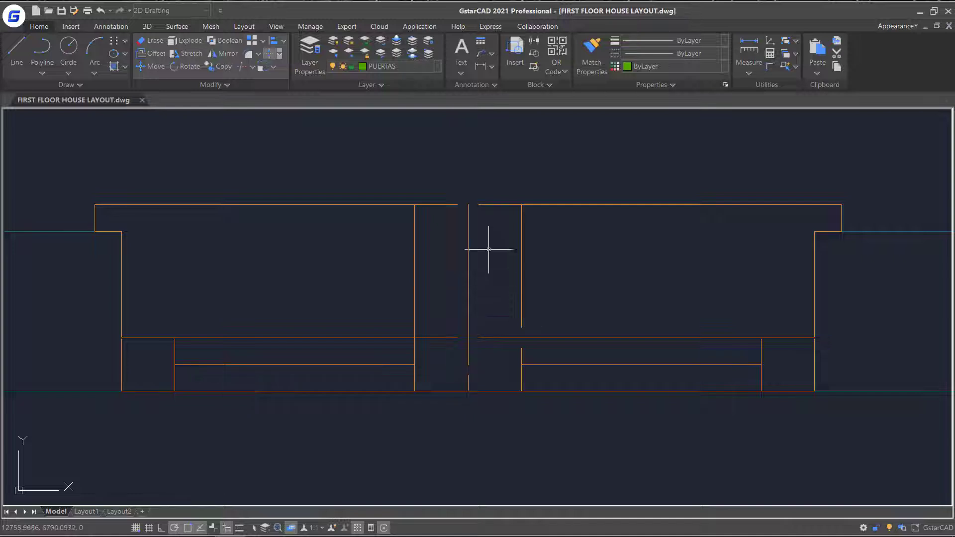
# - Use Break Object with gap 40 to break the leftmost of the three middle vertical lines with any objects that touch it
pyautogui.click(268, 55)
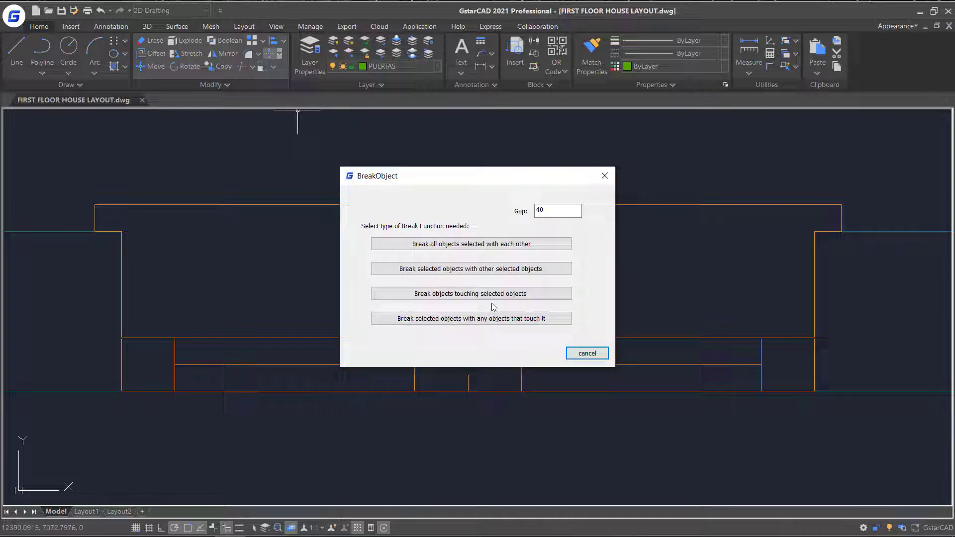
pyautogui.click(495, 319)
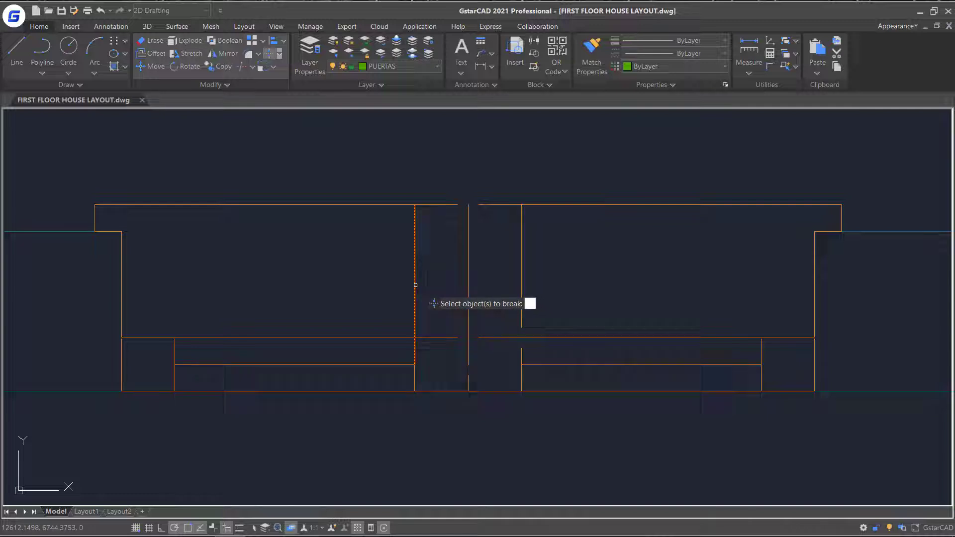
pyautogui.press('Return')
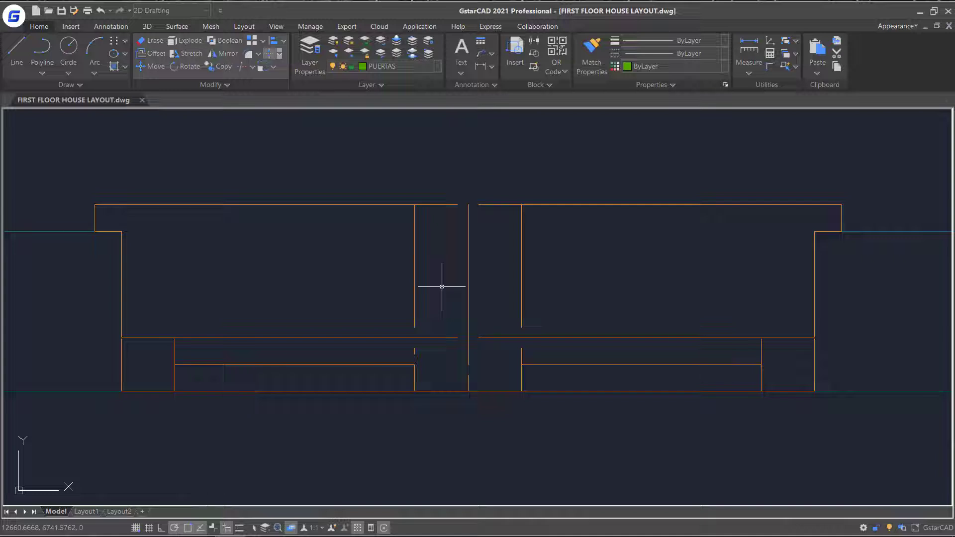
# - Draw a circle in the left half of the room below the window
pyautogui.scroll(-5, 656, 458)
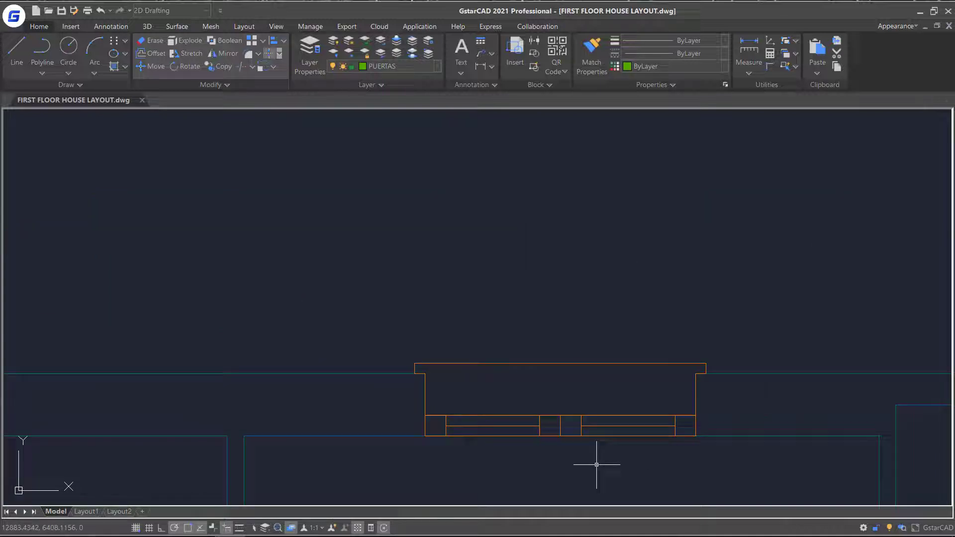
pyautogui.moveTo(568, 466); pyautogui.dragTo(553, 202, button='middle')
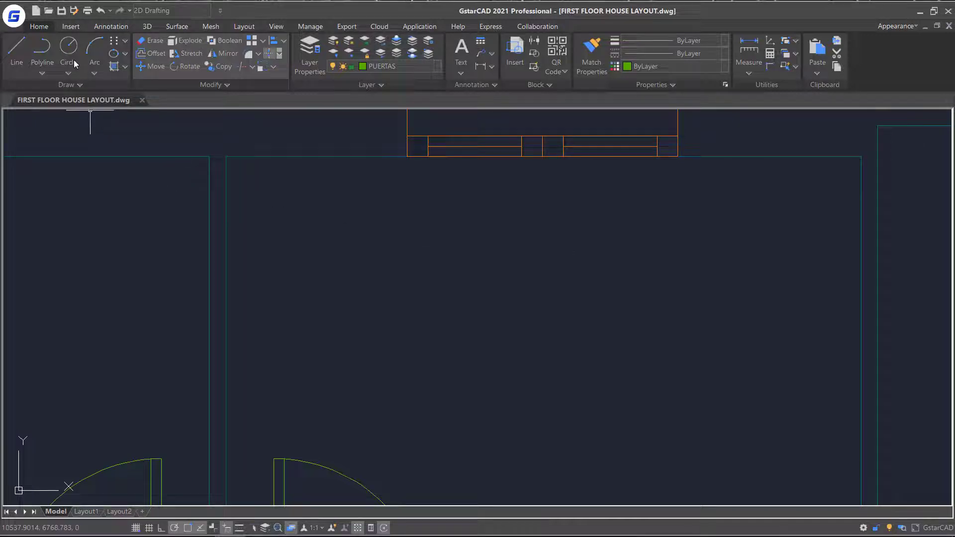
pyautogui.click(60, 47)
pyautogui.click(369, 326)
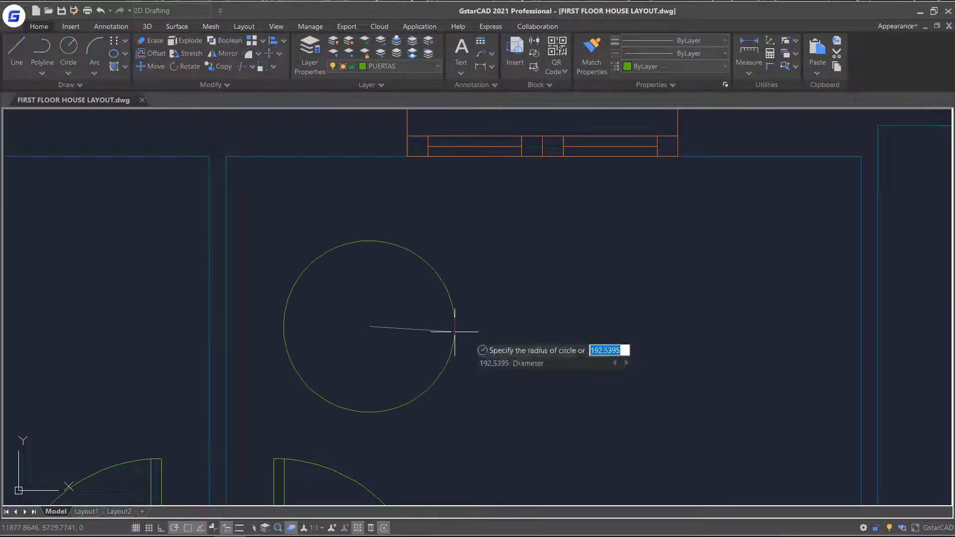
pyautogui.click(472, 332)
# - Break the circle between its top and bottom points to remove its left half
pyautogui.click(279, 54)
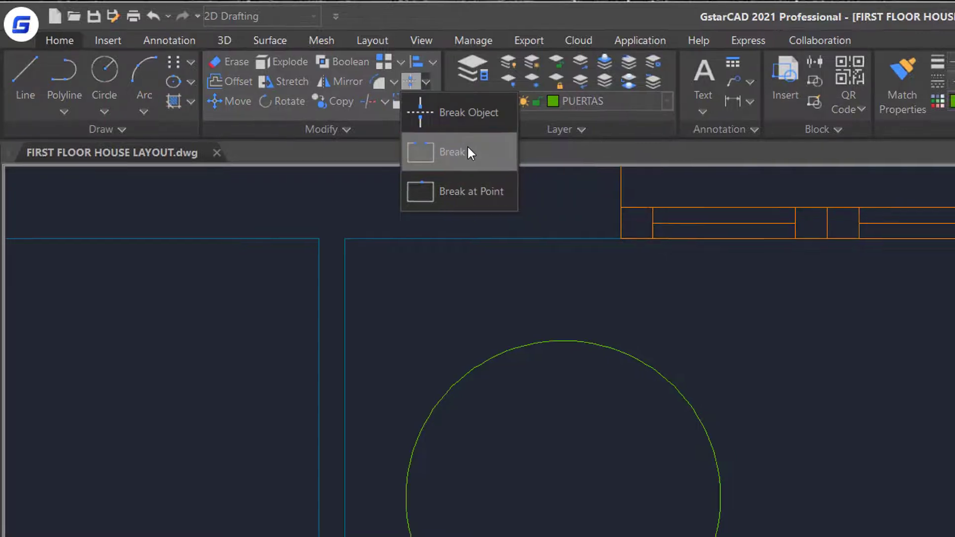
pyautogui.click(468, 148)
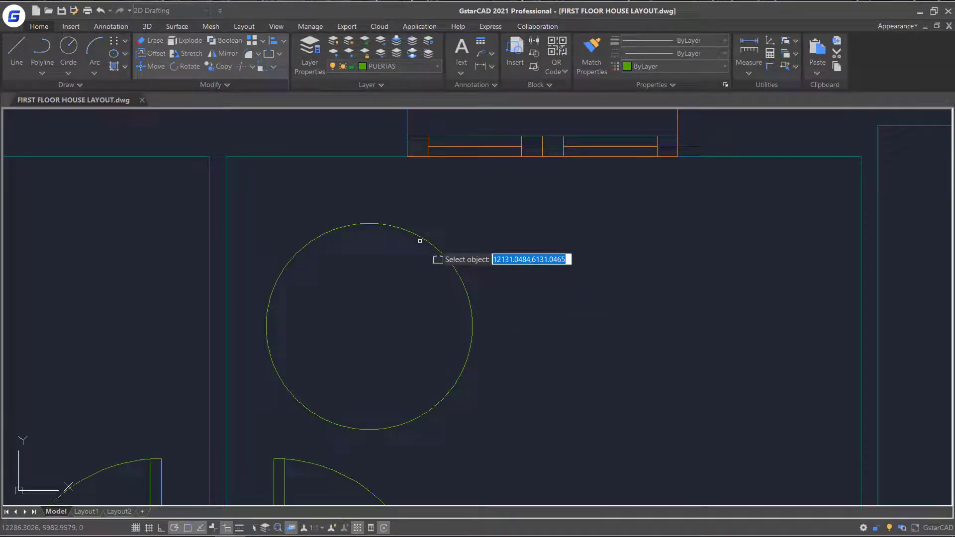
pyautogui.click(380, 224)
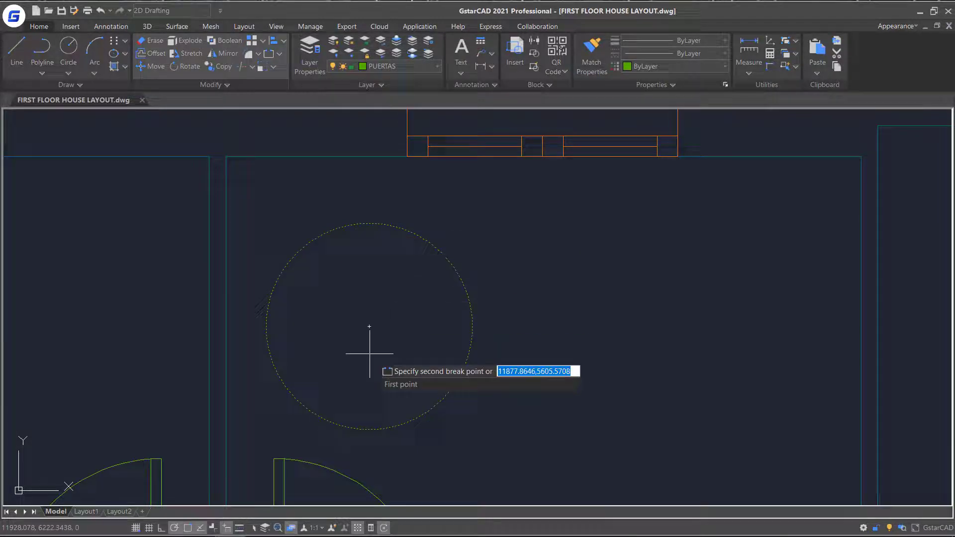
pyautogui.click(369, 429)
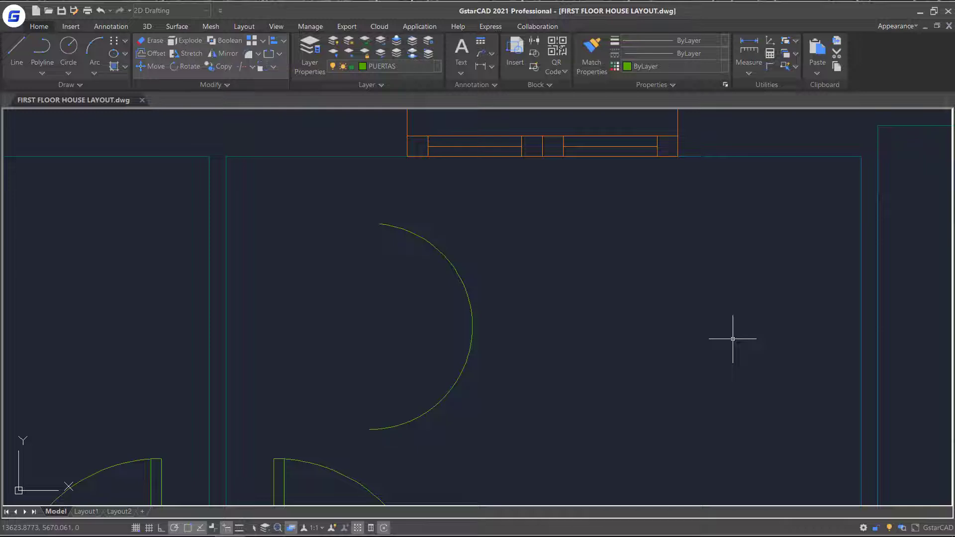
# - Break the remaining half-circle arc at a single point on its right side and select the upper piece to check the split
pyautogui.click(279, 53)
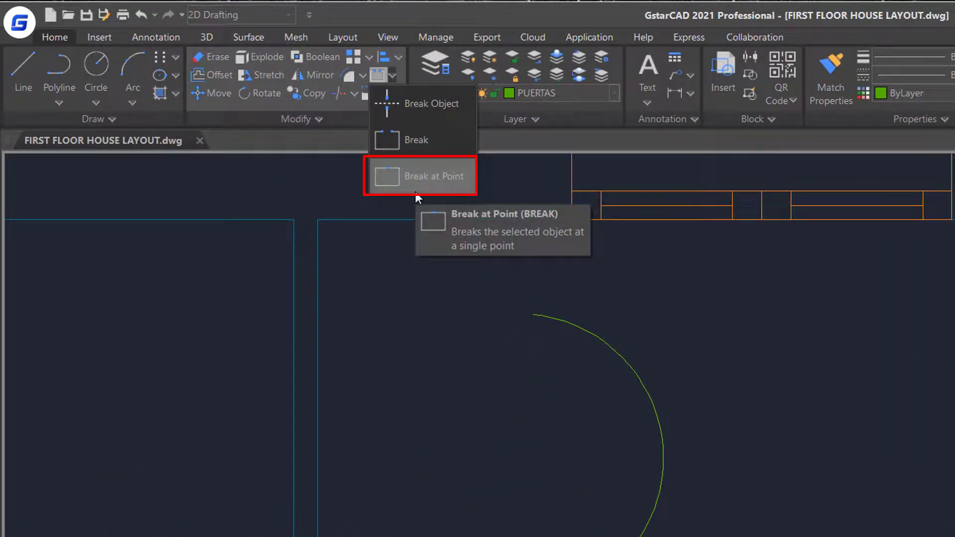
pyautogui.click(416, 191)
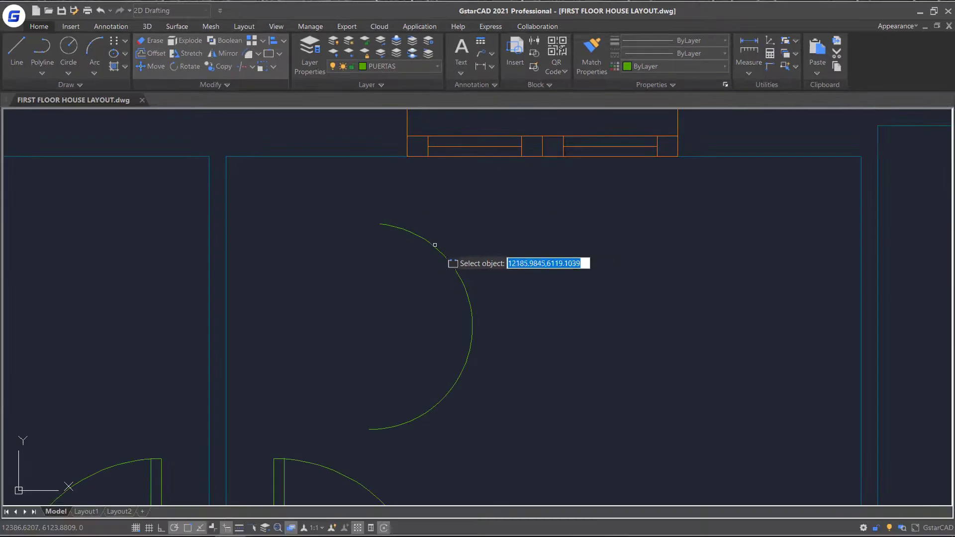
pyautogui.click(435, 245)
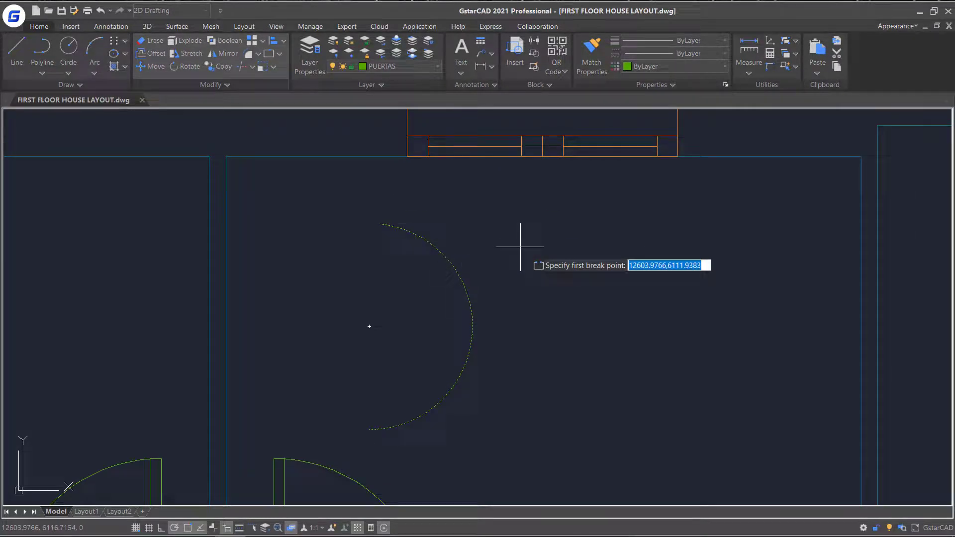
pyautogui.click(472, 332)
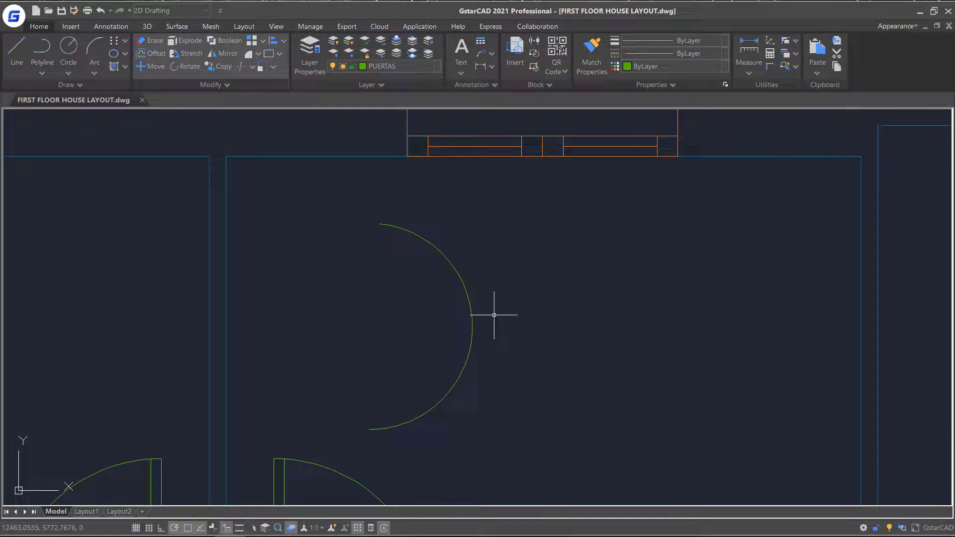
pyautogui.click(440, 251)
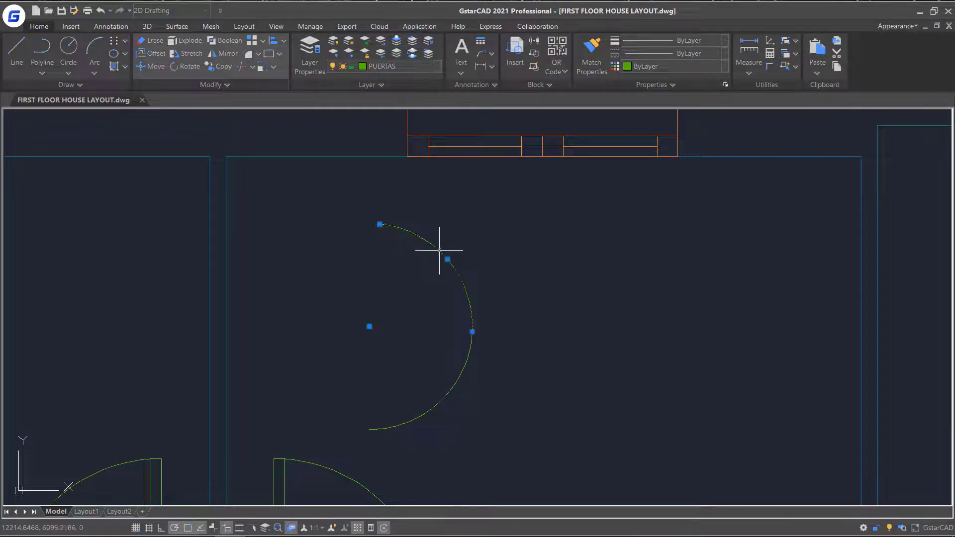
# - Delete both arc pieces left over from the broken circle in the room below the window
pyautogui.press('Delete')
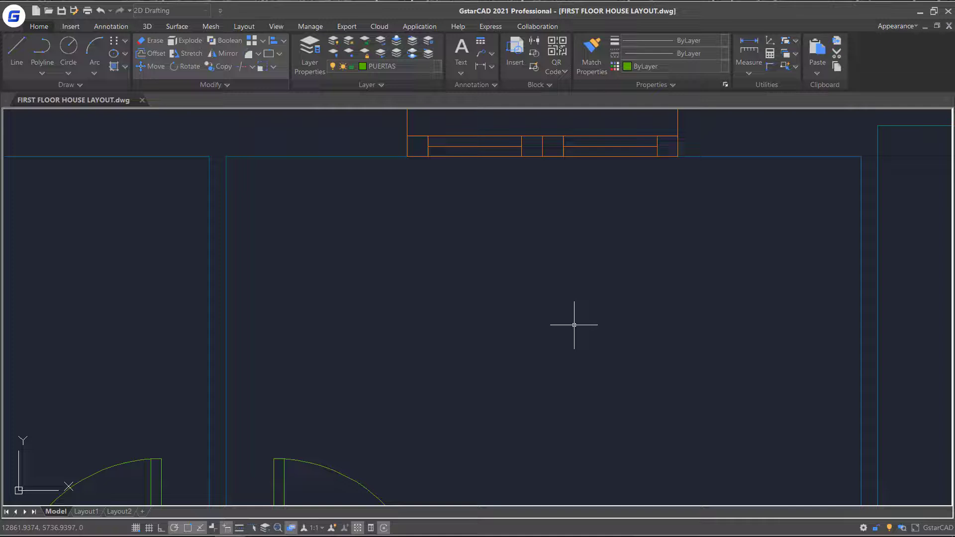
# - Join the left and right horizontal middle lines of the window into one continuous line across the central gap
pyautogui.scroll(-2, 574, 325)
pyautogui.scroll(5, 630, 192)
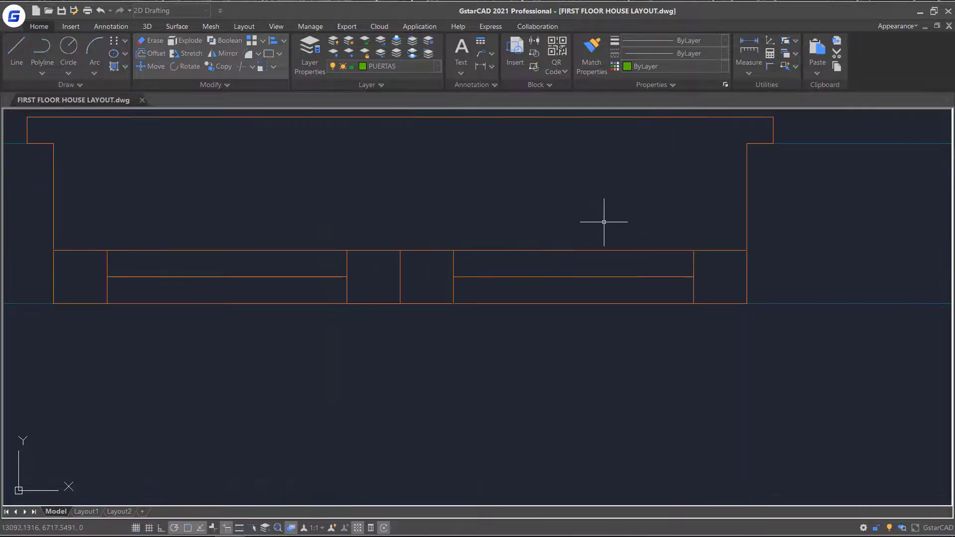
pyautogui.click(227, 85)
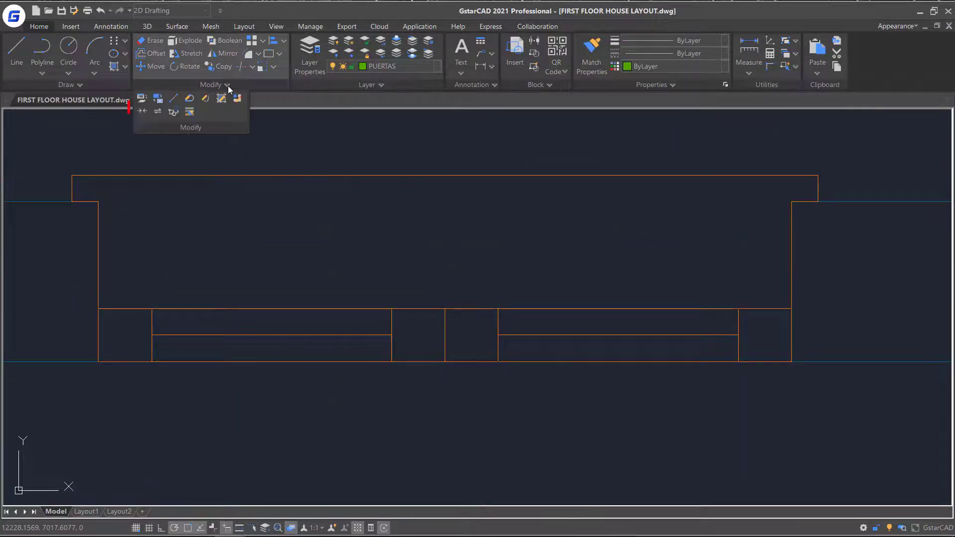
pyautogui.click(143, 112)
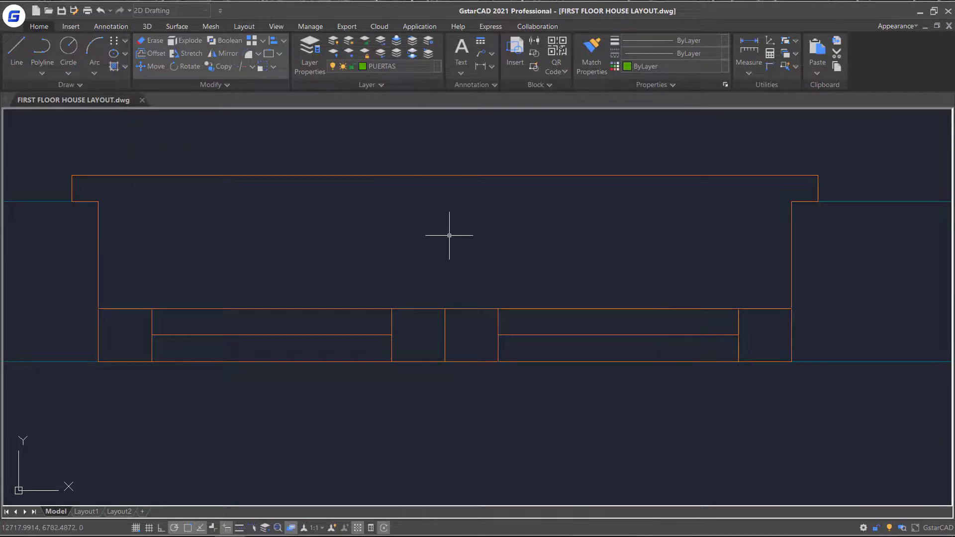
pyautogui.write('join')
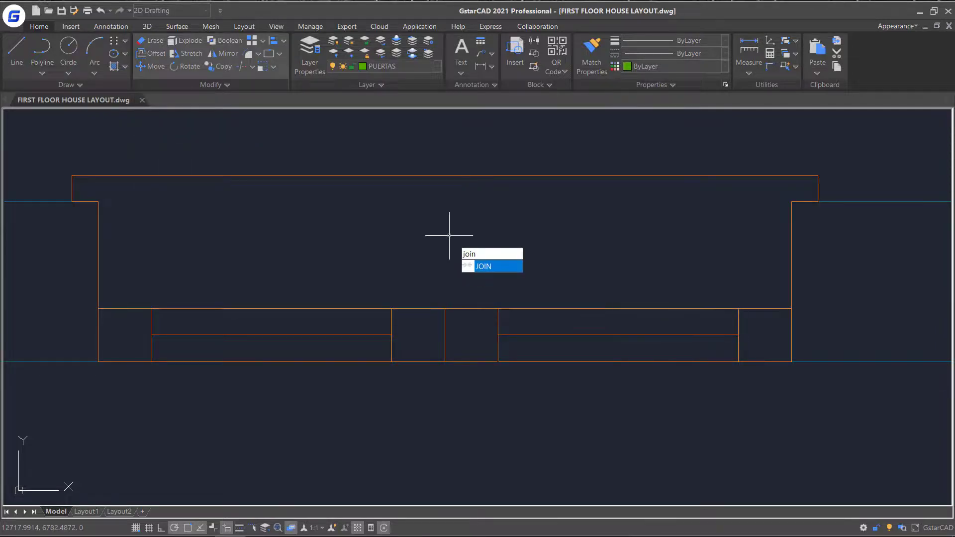
pyautogui.press('Return')
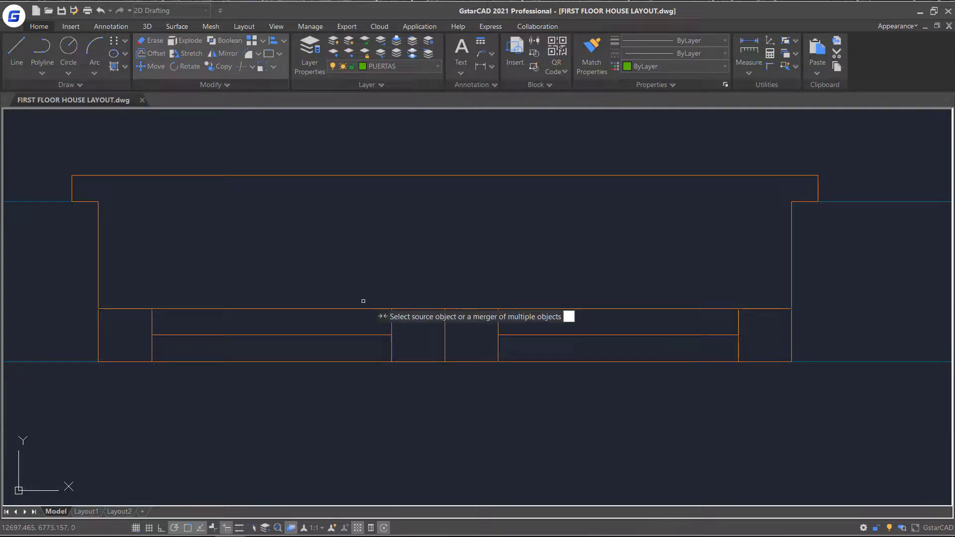
pyautogui.click(370, 335)
pyautogui.click(509, 334)
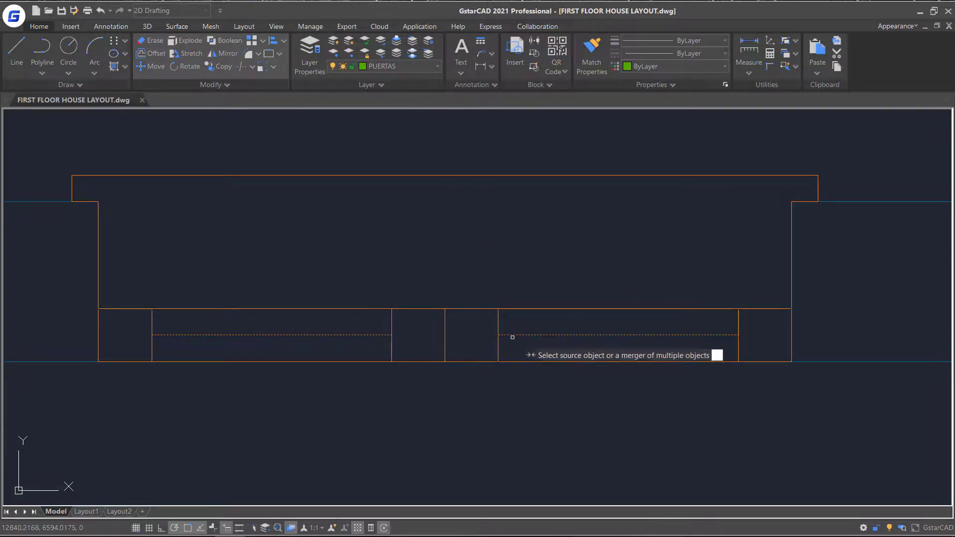
pyautogui.press('Return')
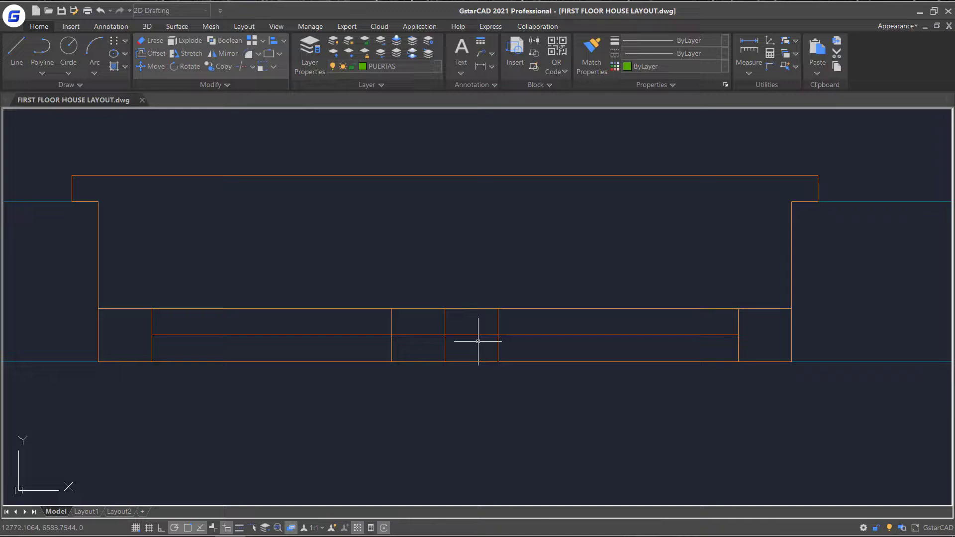